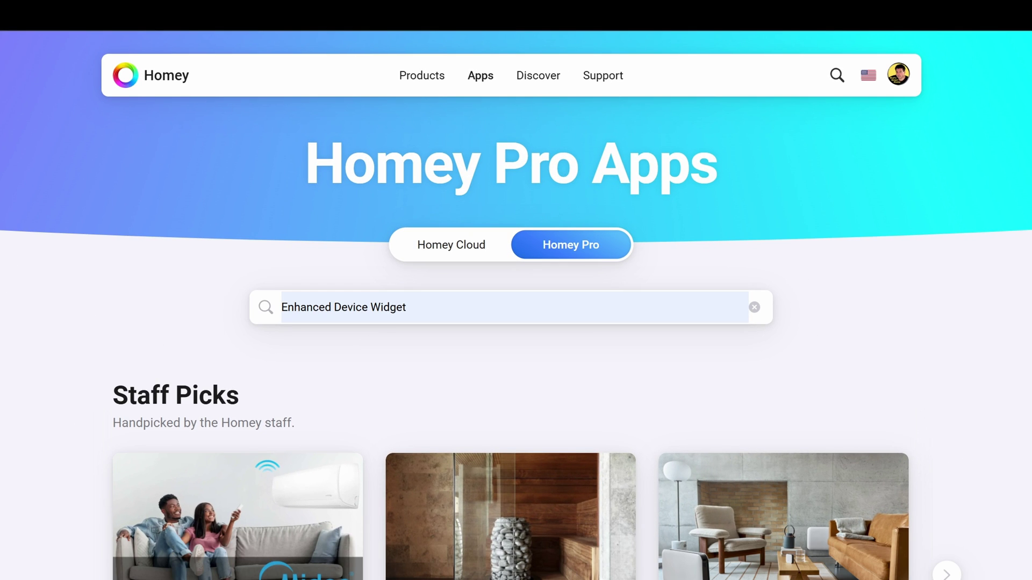
Search the Homey Pro apps for Enhanced Device Widget and open that app's page
{"action": "left_click", "coordinate": [406, 307]}
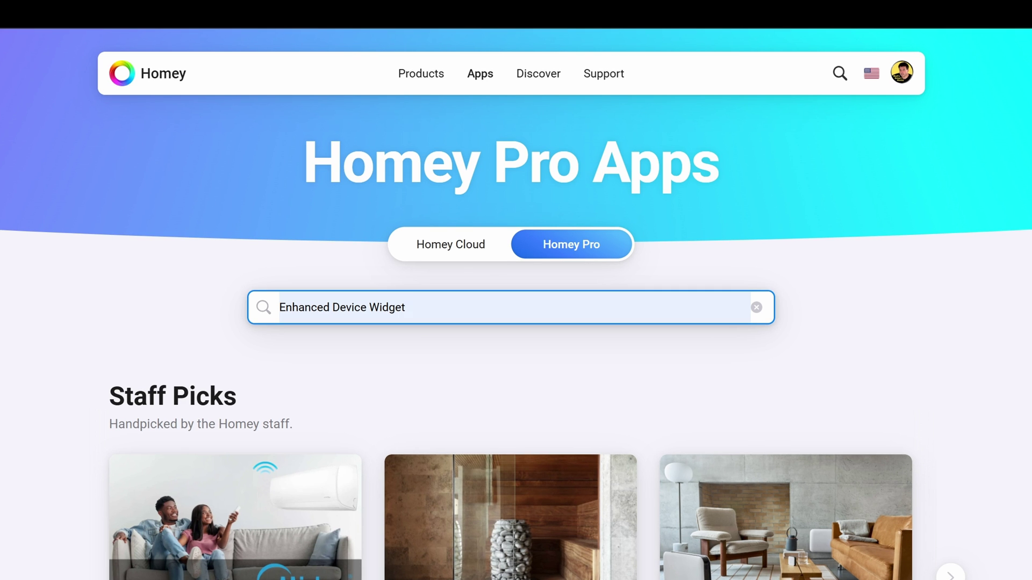
{"action": "key", "text": "Return"}
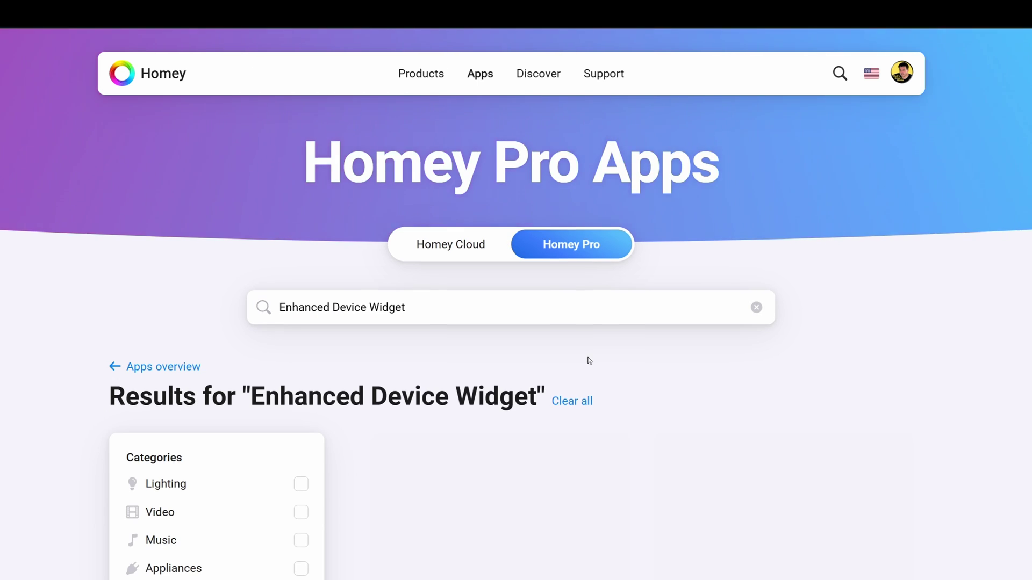
{"action": "scroll", "coordinate": [780, 357], "scroll_direction": "down", "scroll_amount": 4}
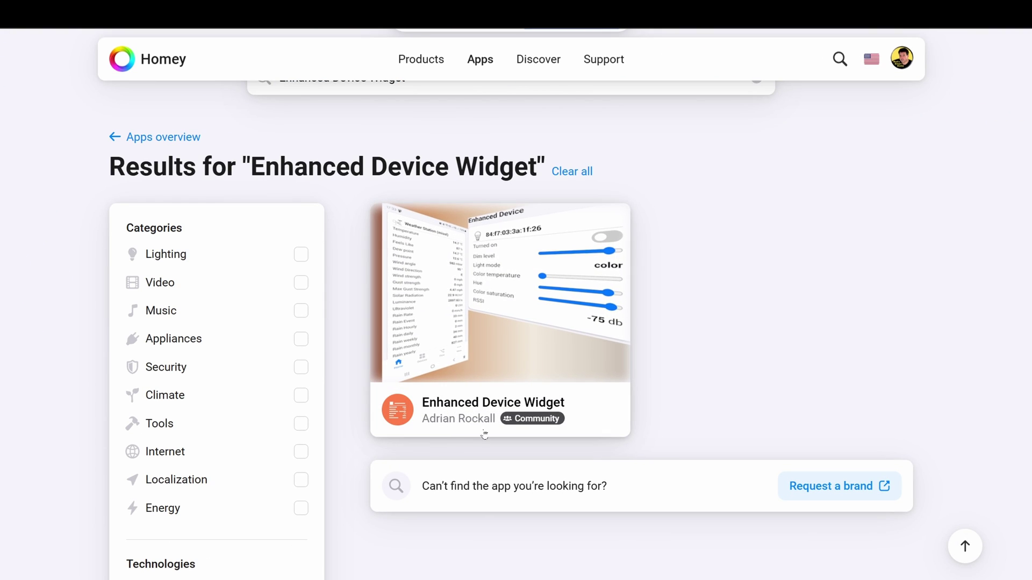
{"action": "left_click", "coordinate": [542, 310]}
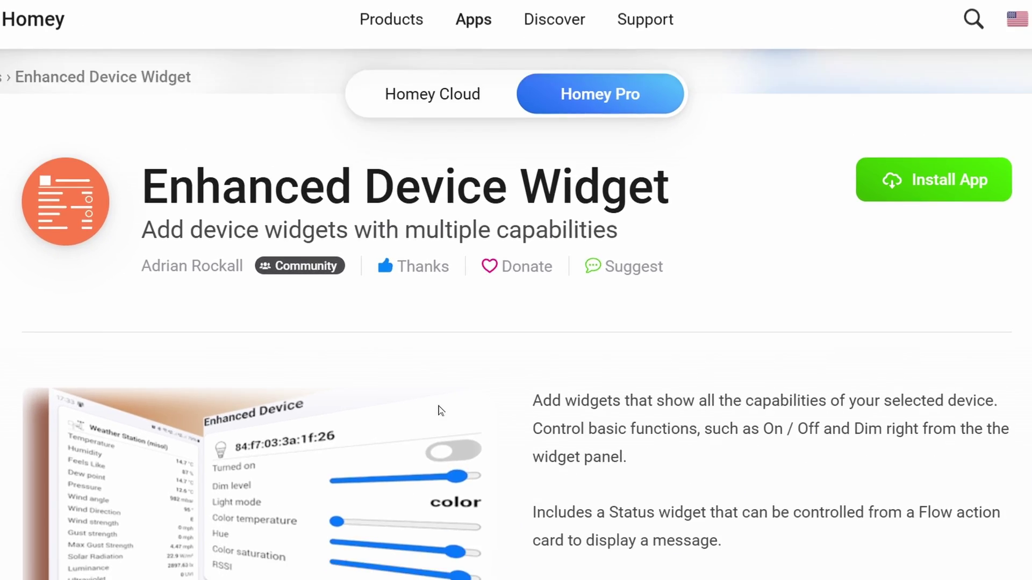
Examine the Enhanced Device Widget page, including its description, Flow card, and the Enhanced Device and Status Display widgets
{"action": "scroll", "coordinate": [457, 350], "scroll_direction": "down", "scroll_amount": 5}
{"action": "scroll", "coordinate": [441, 410], "scroll_direction": "down", "scroll_amount": 3}
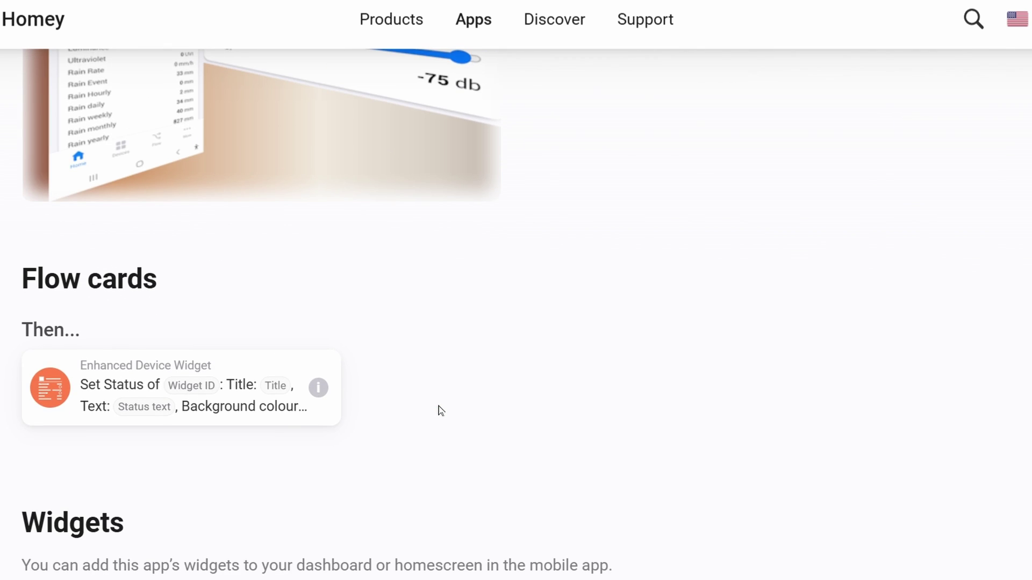
{"action": "scroll", "coordinate": [440, 410], "scroll_direction": "up", "scroll_amount": 1}
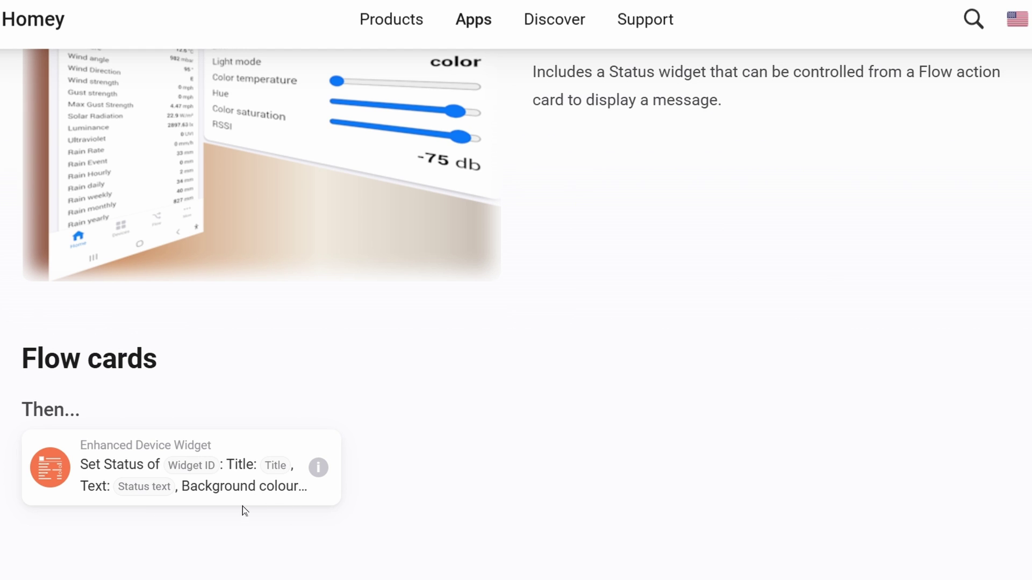
{"action": "scroll", "coordinate": [416, 491], "scroll_direction": "down", "scroll_amount": 6}
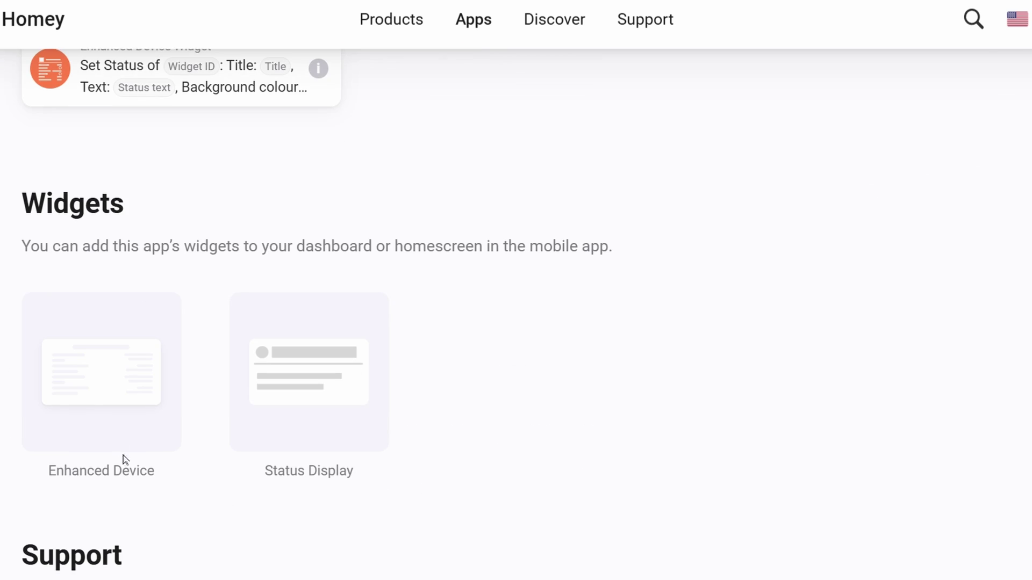
{"action": "left_click_drag", "start_coordinate": [35, 473], "coordinate": [167, 480]}
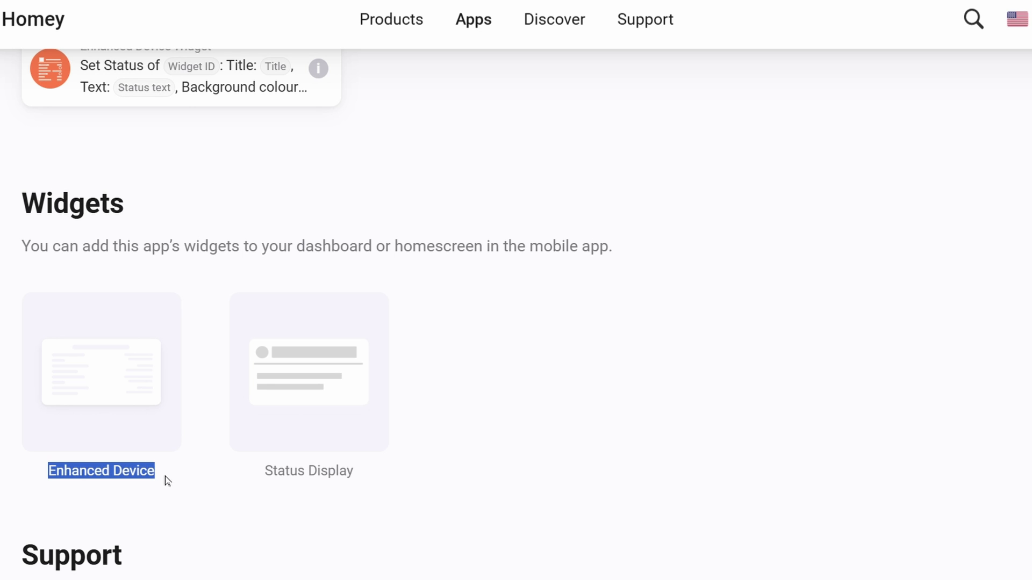
{"action": "left_click", "coordinate": [228, 480]}
{"action": "left_click_drag", "start_coordinate": [264, 471], "coordinate": [382, 475]}
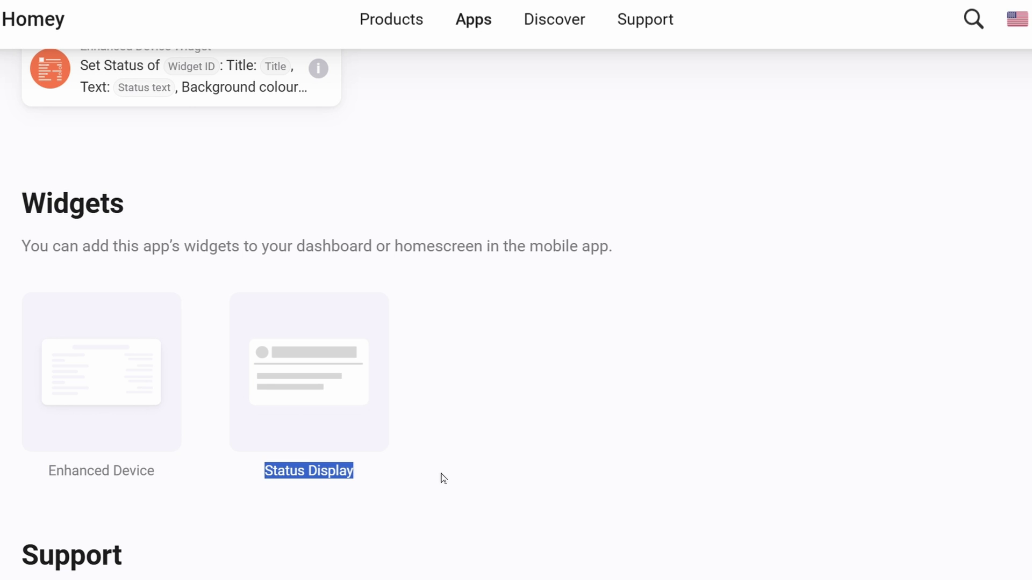
{"action": "scroll", "coordinate": [430, 477], "scroll_direction": "down", "scroll_amount": 3}
{"action": "scroll", "coordinate": [430, 477], "scroll_direction": "up", "scroll_amount": 12}
{"action": "scroll", "coordinate": [430, 477], "scroll_direction": "up", "scroll_amount": 5}
{"action": "scroll", "coordinate": [705, 385], "scroll_direction": "down", "scroll_amount": 4}
{"action": "scroll", "coordinate": [705, 385], "scroll_direction": "up", "scroll_amount": 6}
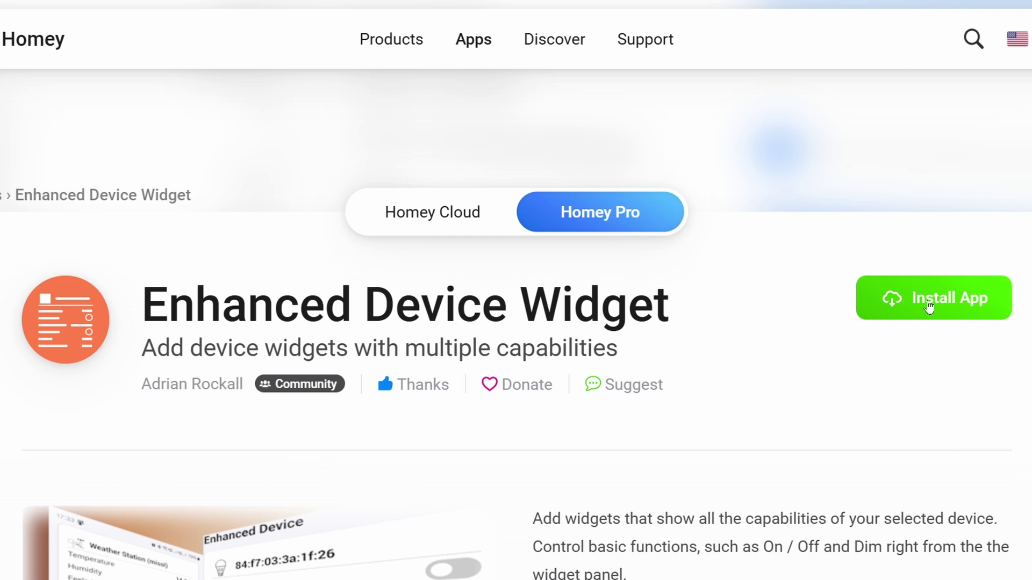
Show the app's changelog and open the test release of version 1.1.16
{"action": "scroll", "coordinate": [928, 306], "scroll_direction": "down", "scroll_amount": 1}
{"action": "scroll", "coordinate": [928, 307], "scroll_direction": "down", "scroll_amount": 15}
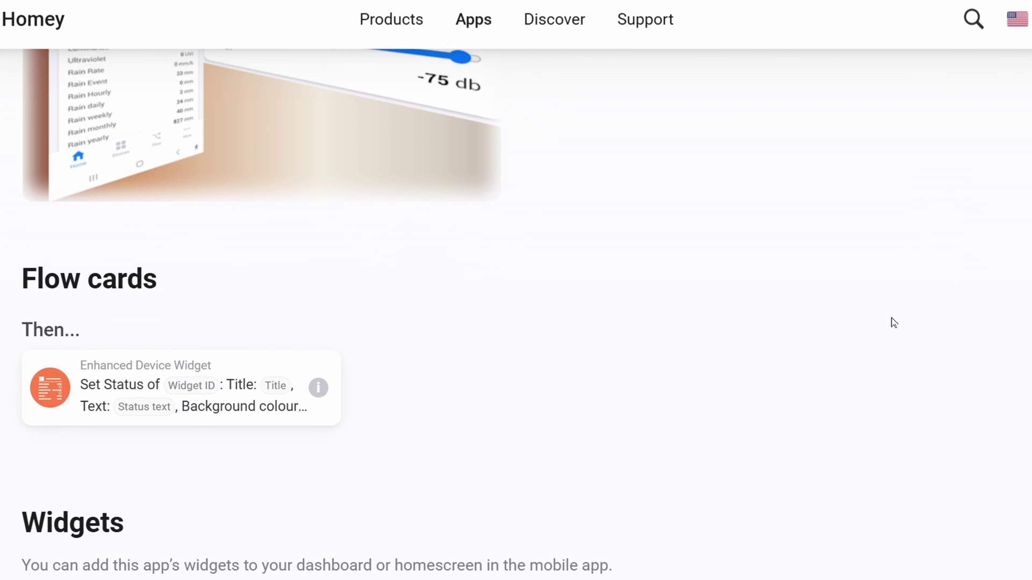
{"action": "scroll", "coordinate": [874, 329], "scroll_direction": "down", "scroll_amount": 5}
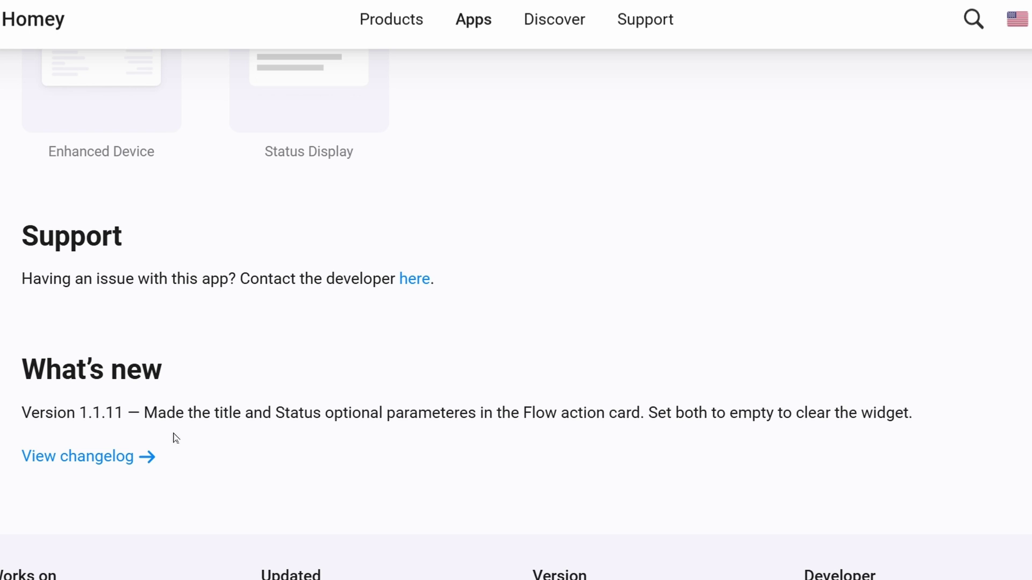
{"action": "left_click", "coordinate": [87, 461]}
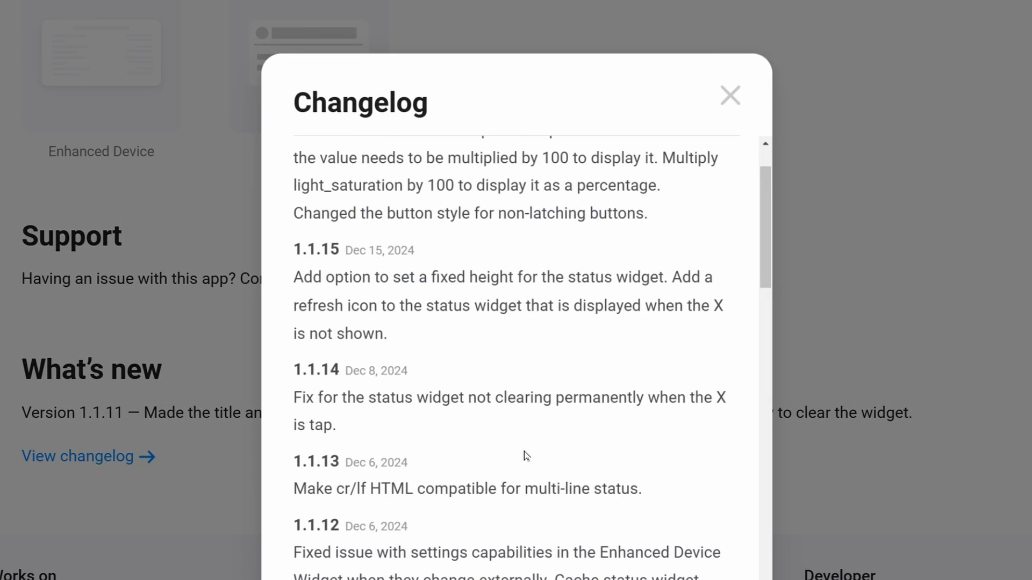
{"action": "scroll", "coordinate": [570, 461], "scroll_direction": "up", "scroll_amount": 2}
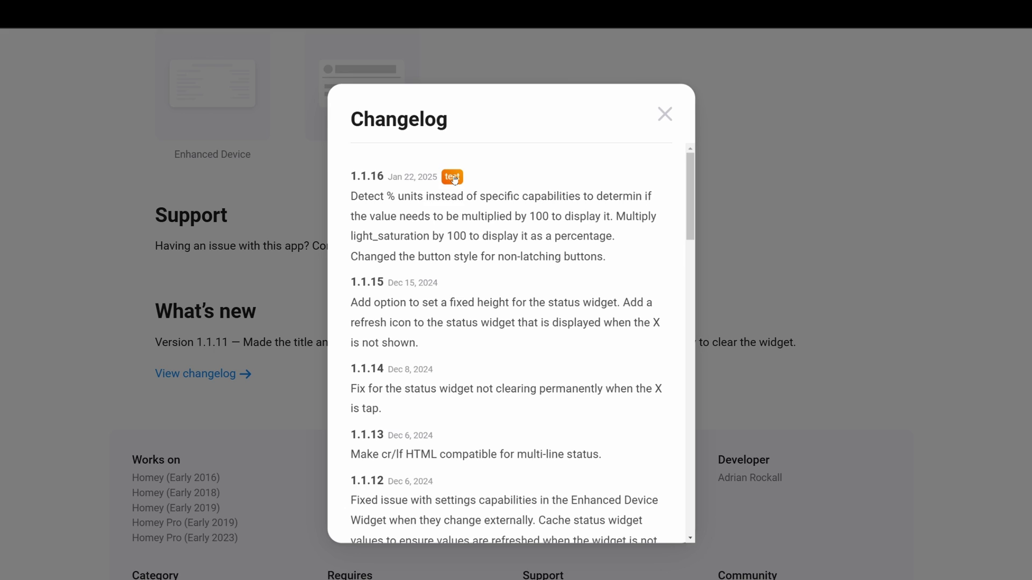
{"action": "left_click", "coordinate": [454, 178]}
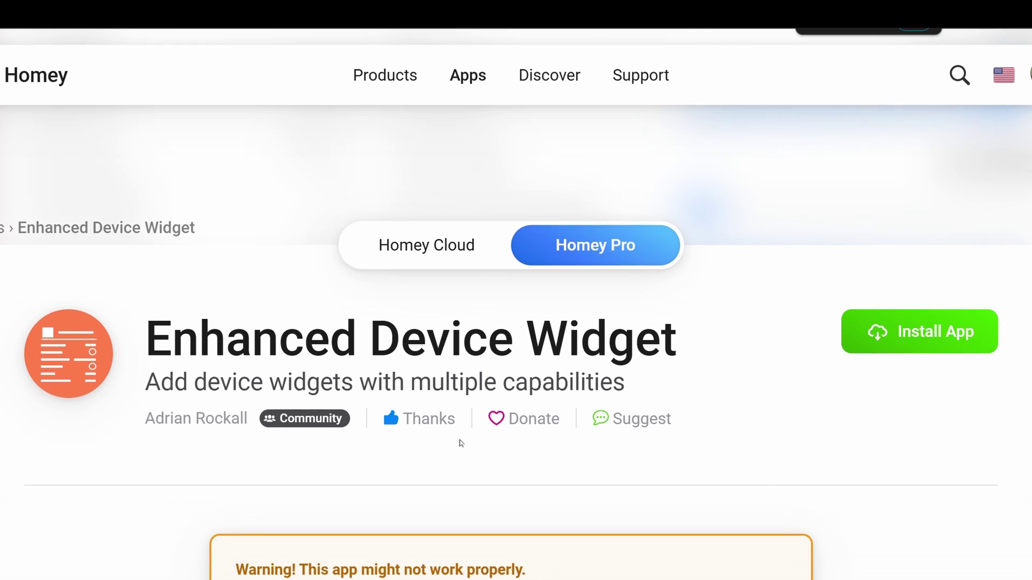
Check the test version's warning, install Enhanced Device Widget on the preselected Homey Pro, and close the install dialog
{"action": "scroll", "coordinate": [460, 439], "scroll_direction": "down", "scroll_amount": 2}
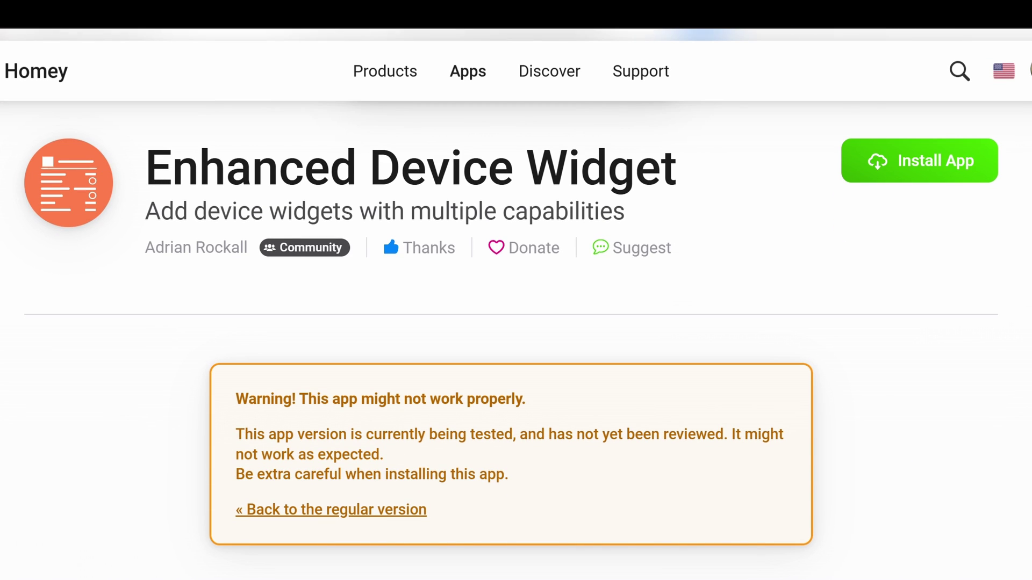
{"action": "scroll", "coordinate": [875, 406], "scroll_direction": "up", "scroll_amount": 2}
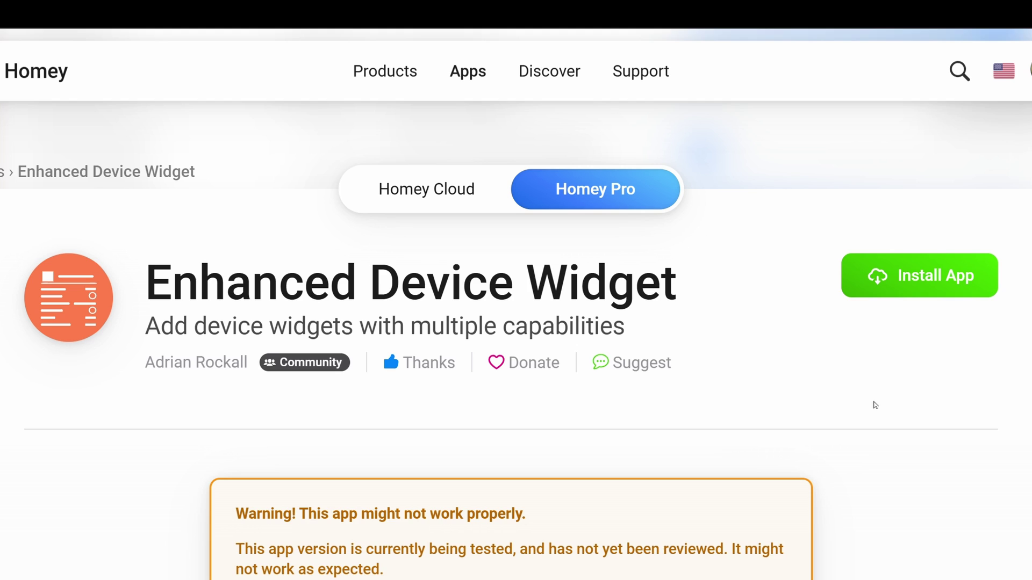
{"action": "scroll", "coordinate": [875, 405], "scroll_direction": "up", "scroll_amount": 1}
{"action": "scroll", "coordinate": [873, 405], "scroll_direction": "down", "scroll_amount": 3}
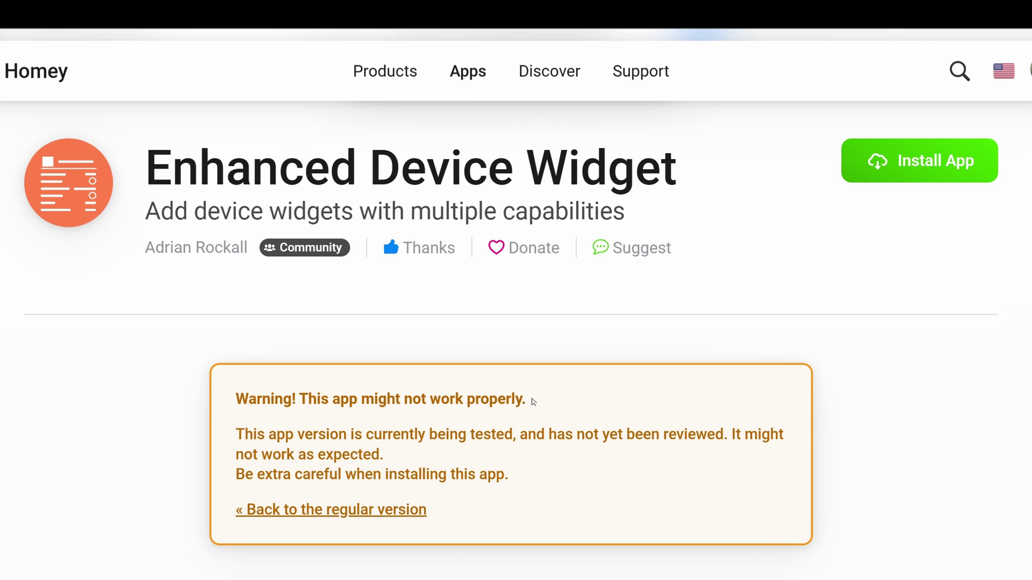
{"action": "scroll", "coordinate": [820, 301], "scroll_direction": "up", "scroll_amount": 2}
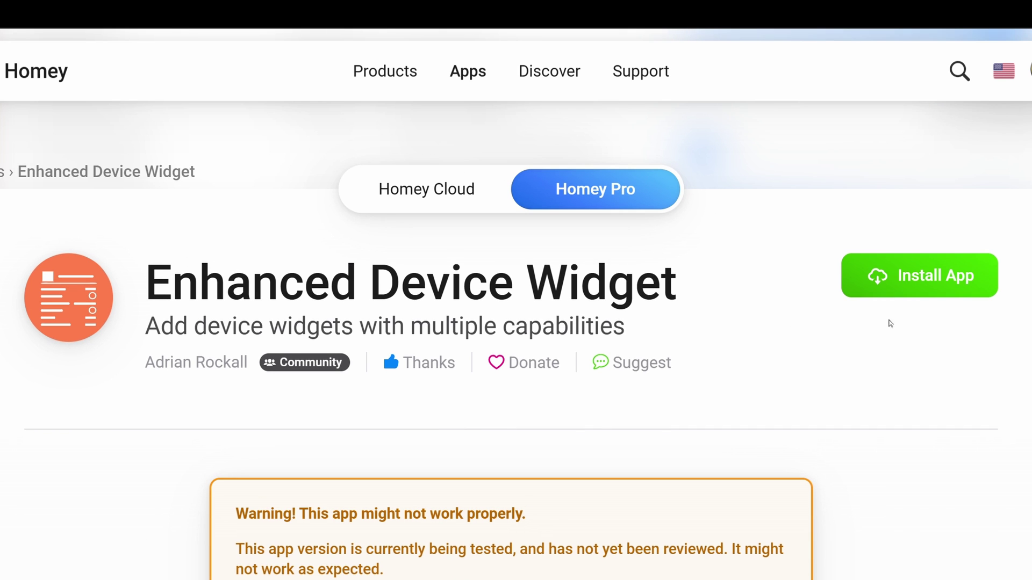
{"action": "left_click", "coordinate": [925, 280]}
{"action": "scroll", "coordinate": [834, 334], "scroll_direction": "down", "scroll_amount": 5}
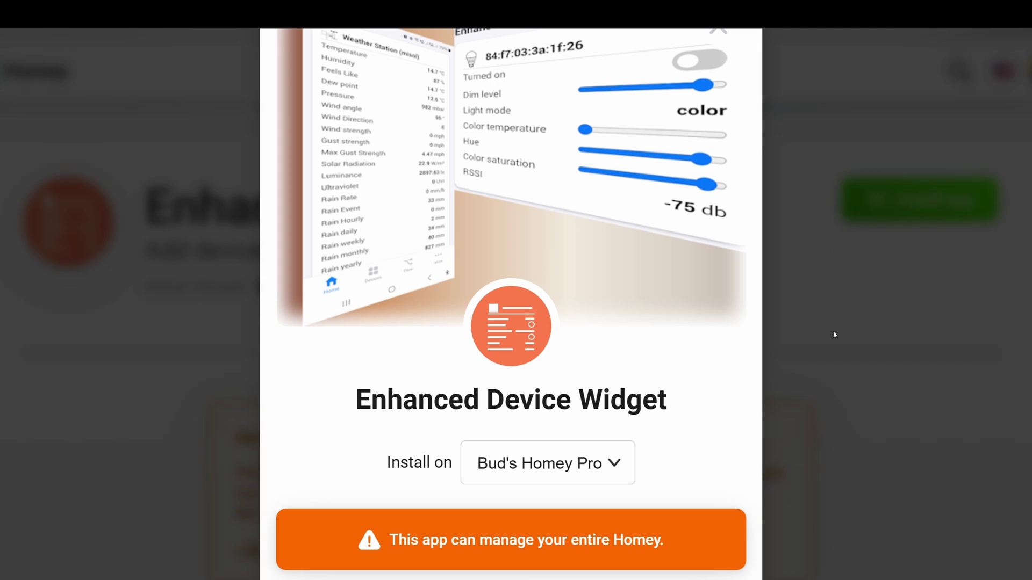
{"action": "scroll", "coordinate": [677, 415], "scroll_direction": "down", "scroll_amount": 1}
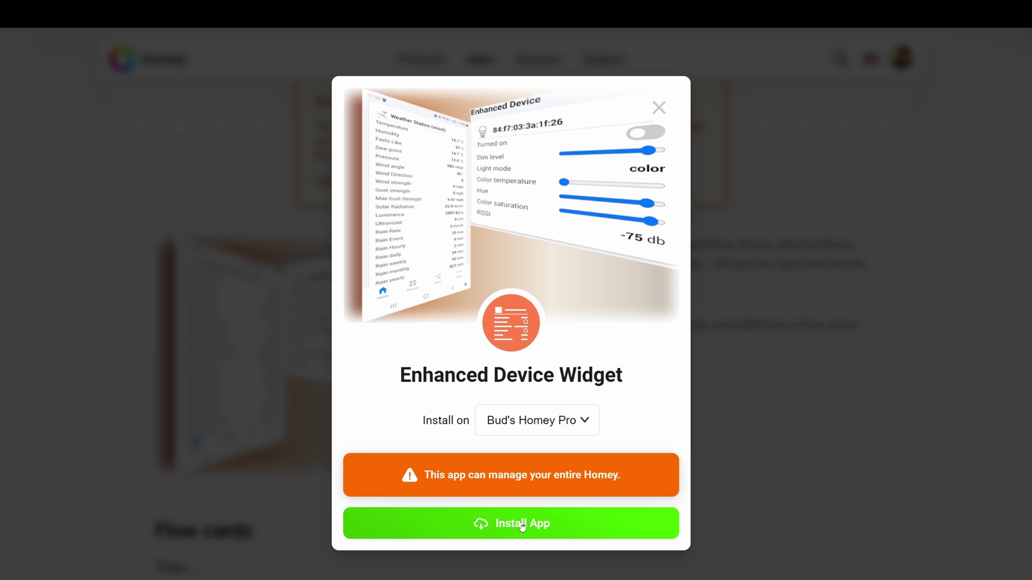
{"action": "left_click", "coordinate": [521, 526]}
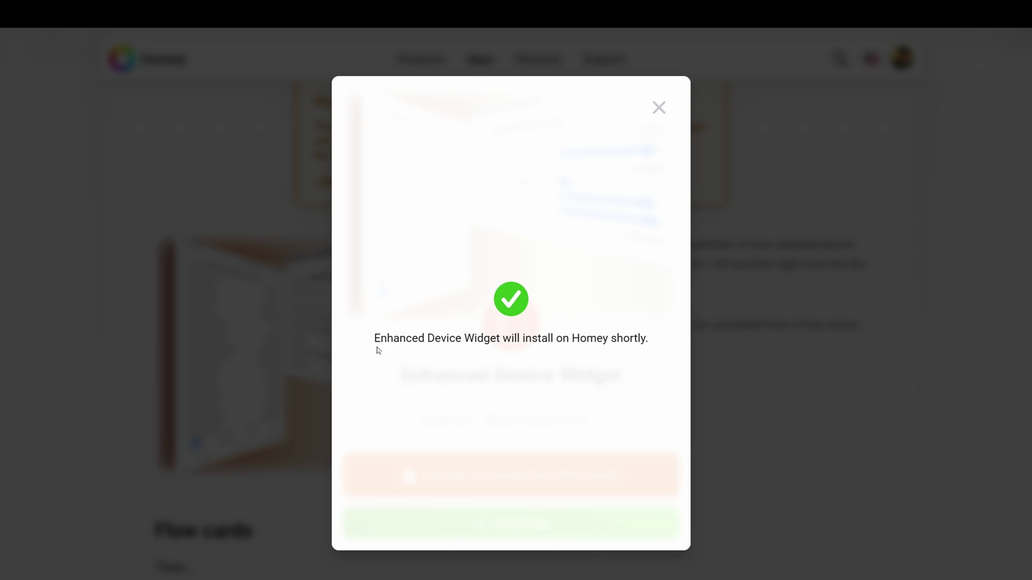
{"action": "left_click_drag", "start_coordinate": [375, 338], "coordinate": [649, 339]}
{"action": "left_click", "coordinate": [659, 108]}
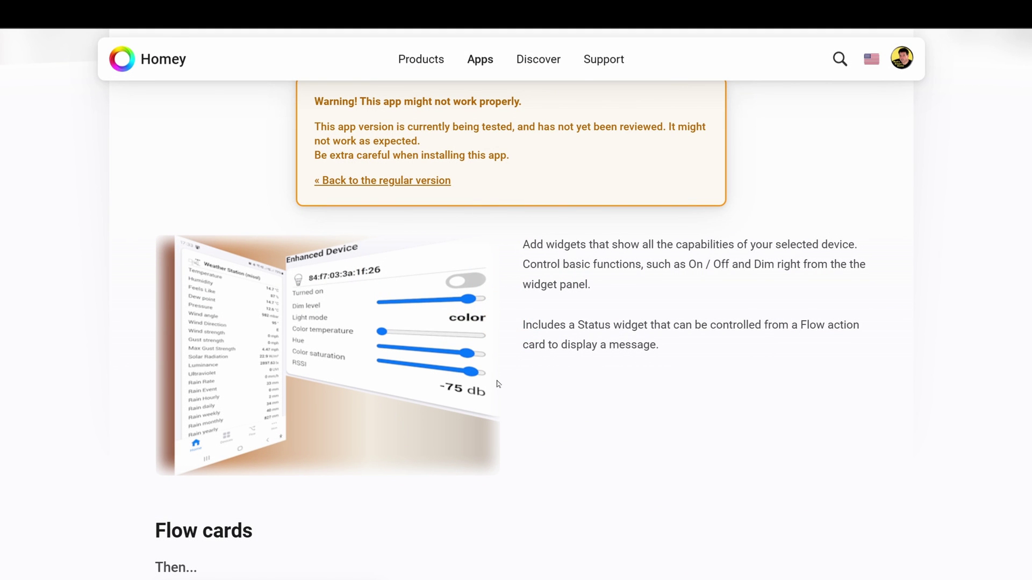
{"action": "scroll", "coordinate": [497, 384], "scroll_direction": "up", "scroll_amount": 5}
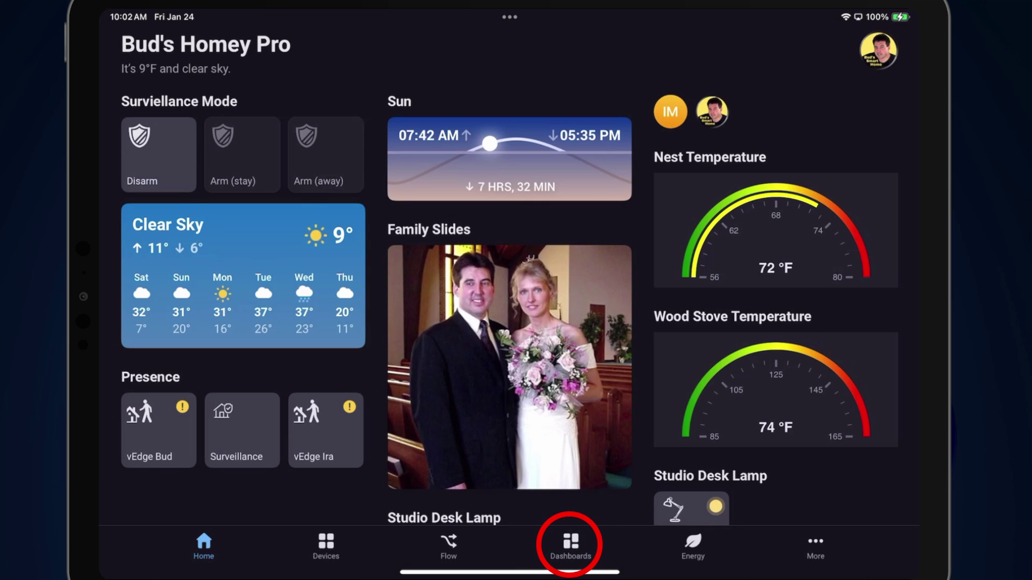
In the Homey tablet app, open the 0- Main dashboard and switch to the 1- Kitchen dashboard
{"action": "left_click", "coordinate": [570, 545]}
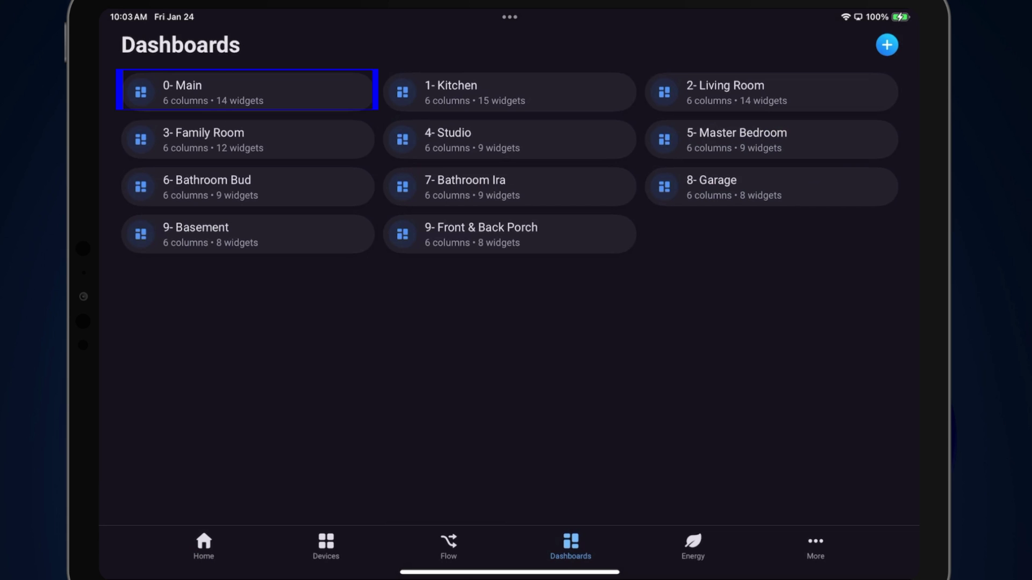
{"action": "left_click", "coordinate": [247, 93]}
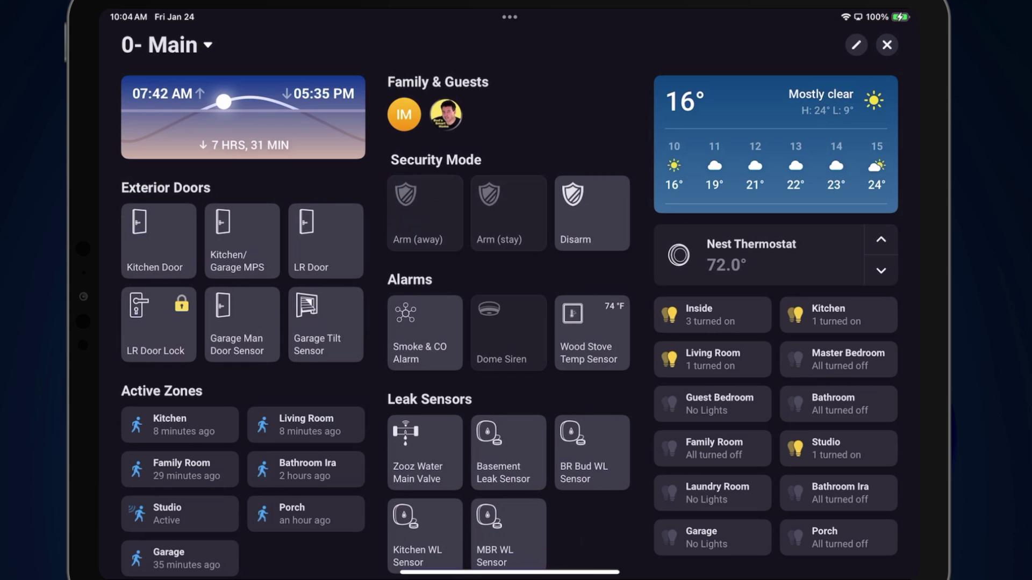
{"action": "left_click", "coordinate": [167, 44]}
{"action": "left_click", "coordinate": [183, 114]}
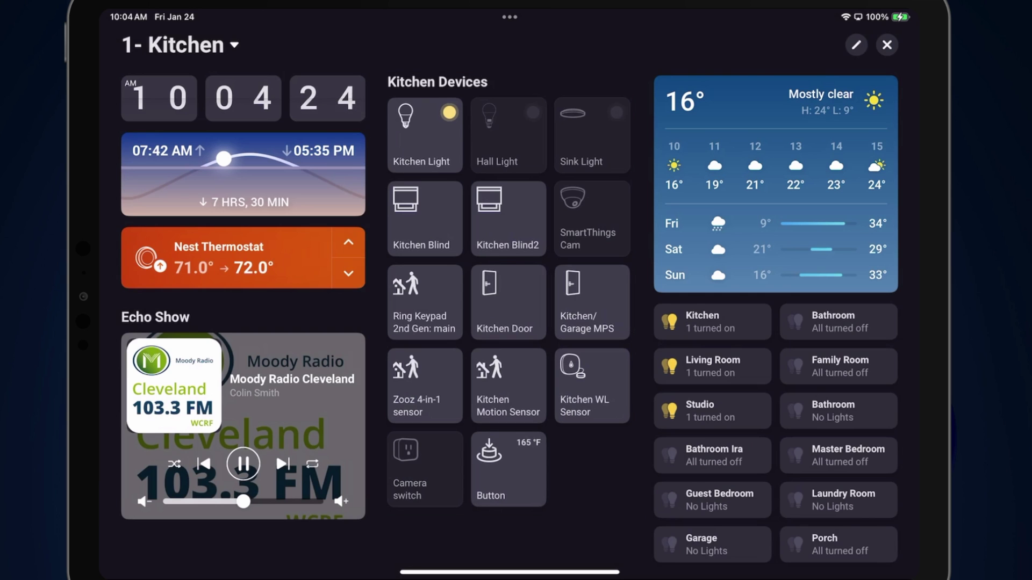
On the Kitchen dashboard's second page, set the security mode to Arm (stay) and back to Disarm
{"action": "scroll", "coordinate": [510, 295], "scroll_direction": "right", "scroll_amount": 5}
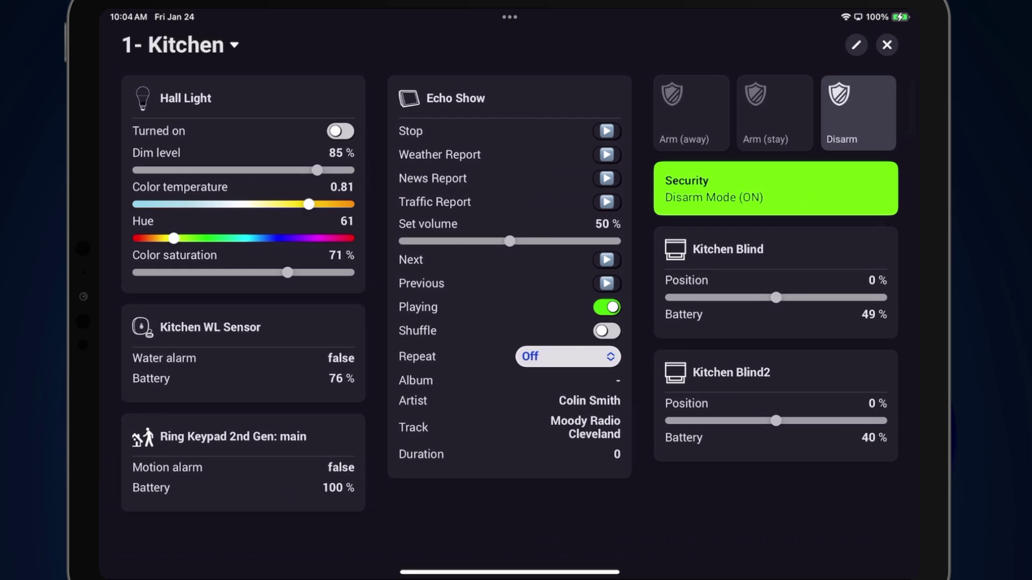
{"action": "left_click", "coordinate": [774, 113]}
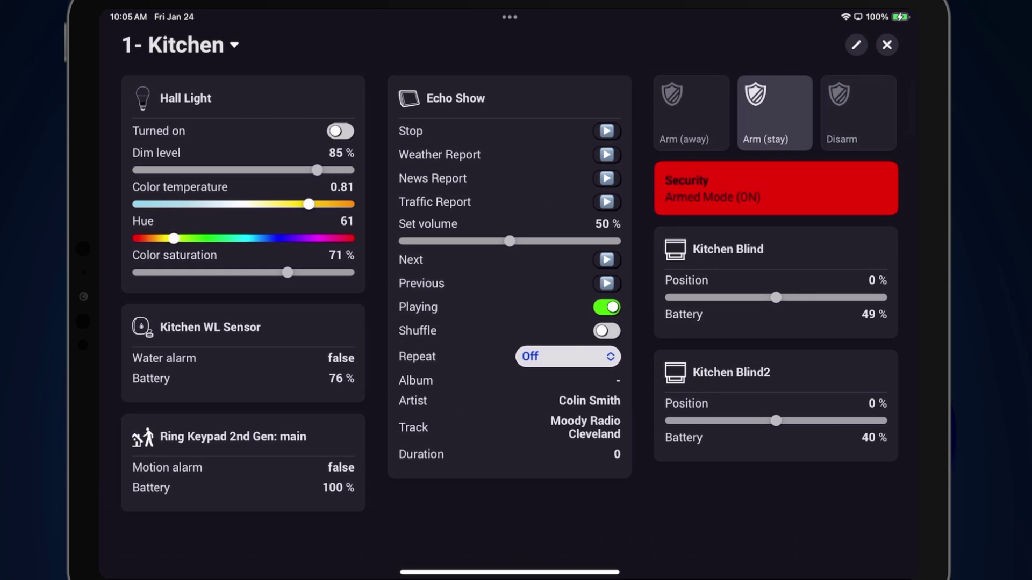
{"action": "left_click", "coordinate": [858, 113]}
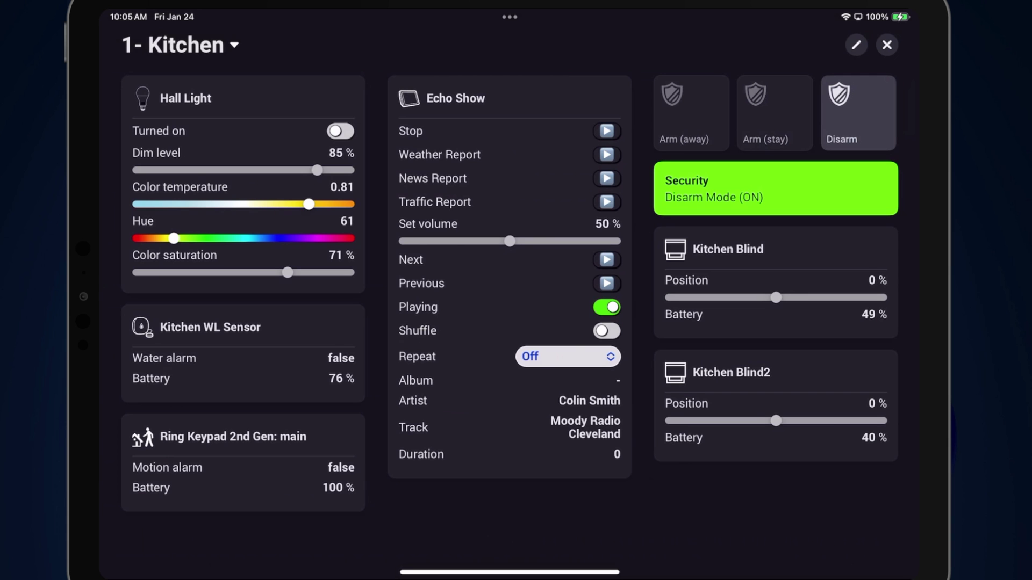
Switch to the 2- Living Room dashboard and view the device widgets on its second page
{"action": "left_click_drag", "start_coordinate": [376, 269], "coordinate": [645, 269]}
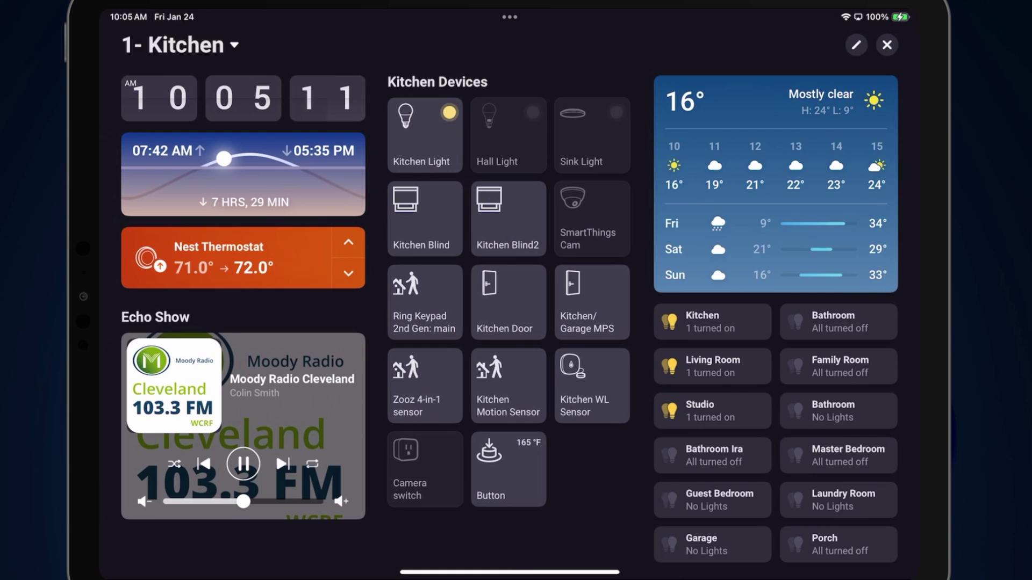
{"action": "left_click", "coordinate": [180, 44]}
{"action": "left_click", "coordinate": [190, 147]}
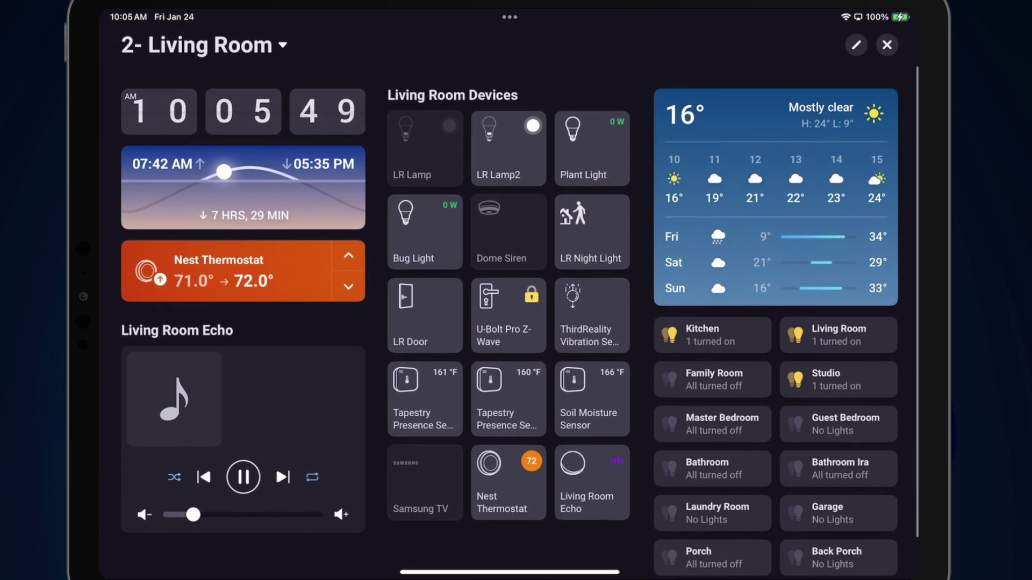
{"action": "scroll", "coordinate": [509, 318], "scroll_direction": "right", "scroll_amount": 10}
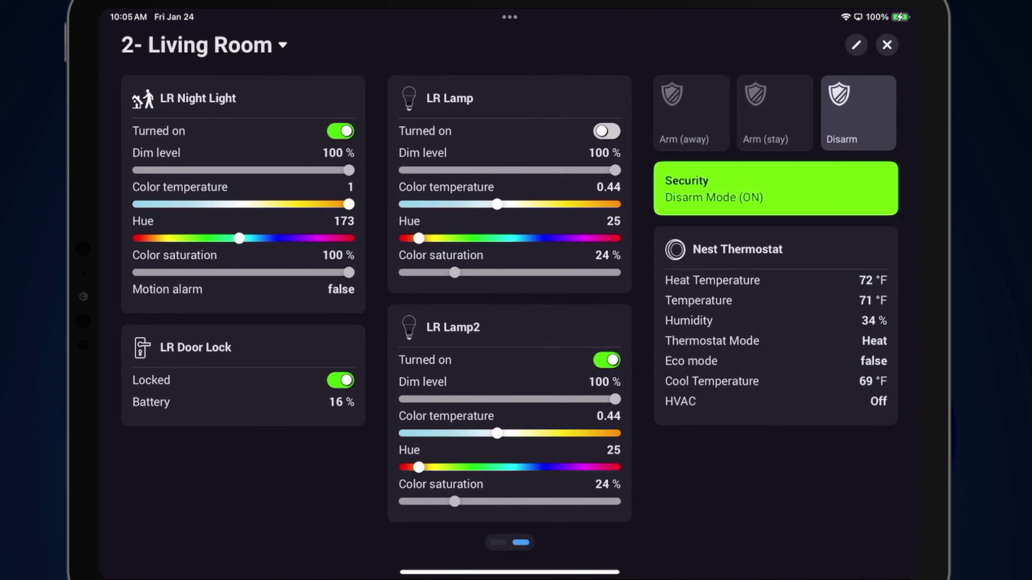